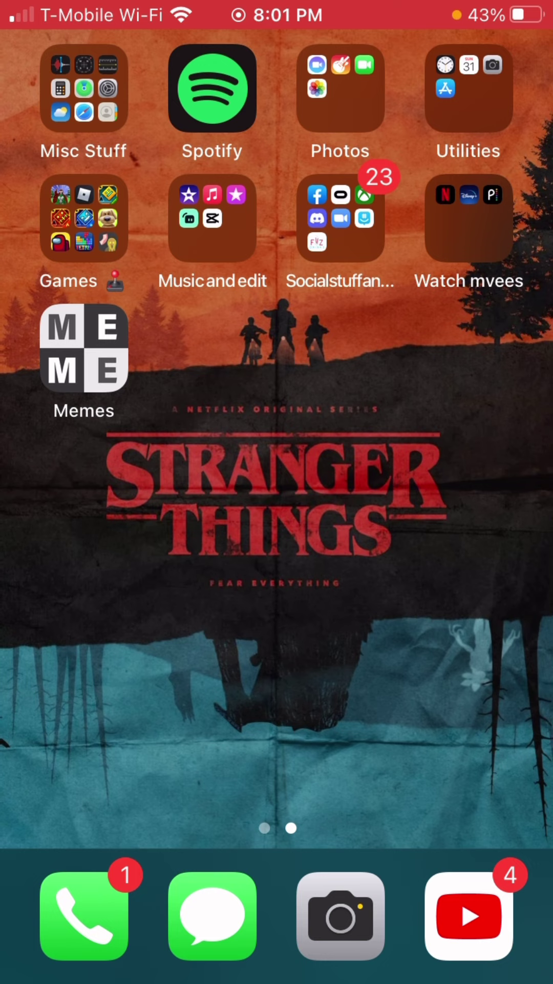
Peek inside the Music and edit and Utilities folders on the iPhone home screen
left_click(212, 217)
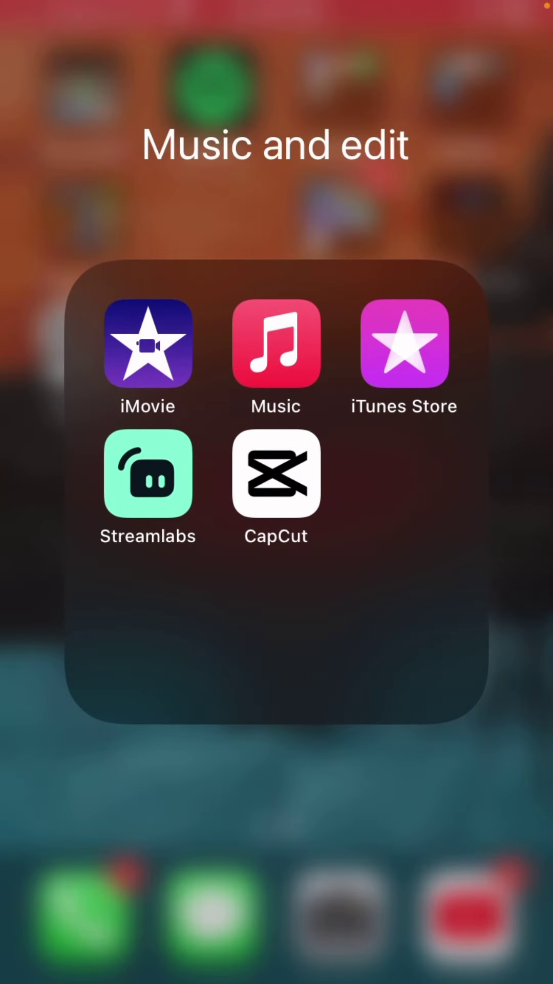
left_click(277, 800)
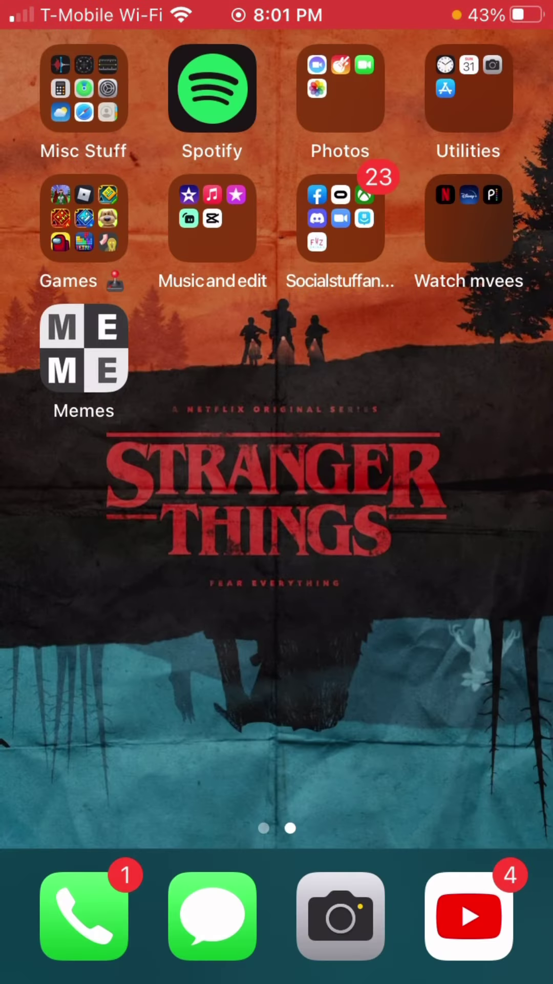
left_click(468, 87)
left_click(277, 799)
left_click(212, 218)
left_click(277, 769)
Launch YouTube, browse the green screen meme results, then return to the home screen
left_click(468, 916)
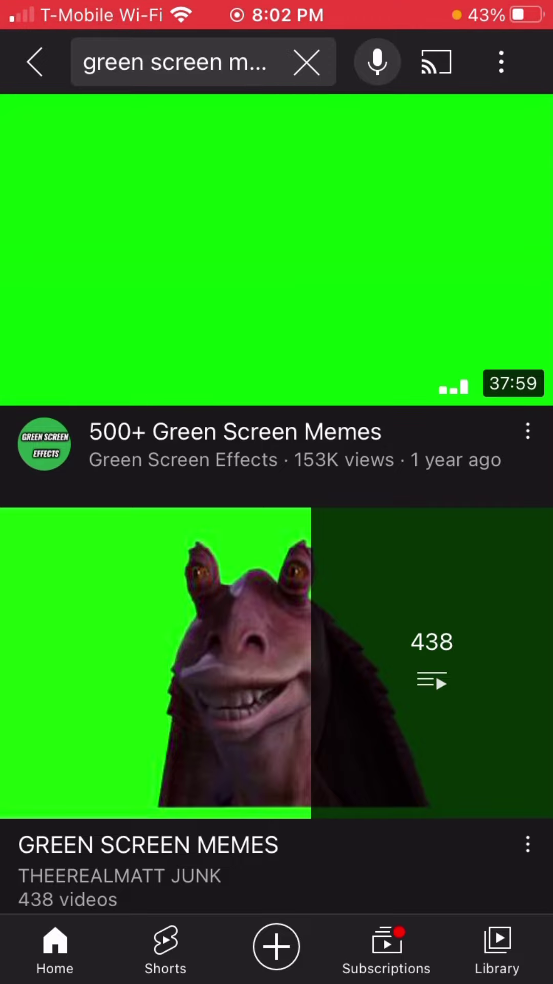
scroll(278, 492, "down", 5)
scroll(277, 492, "up", 5)
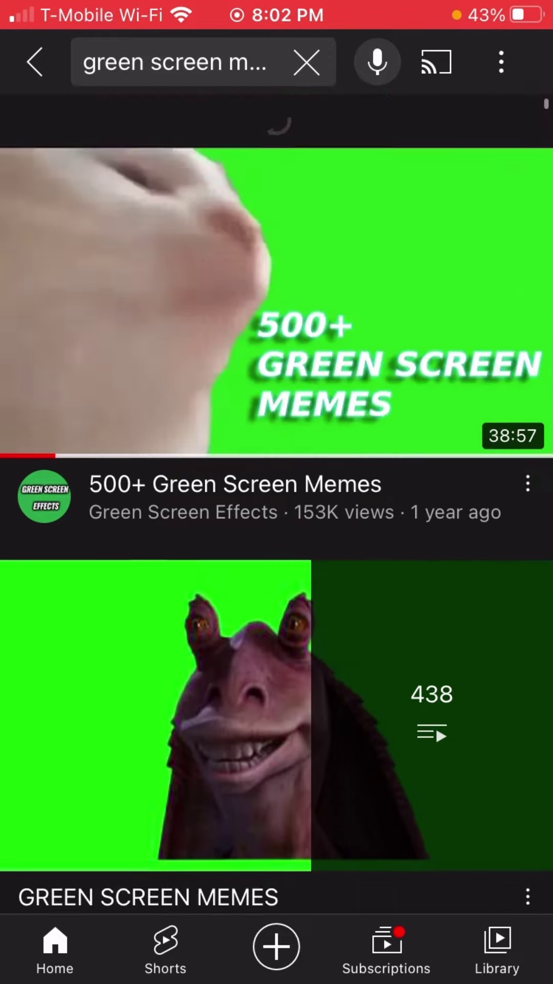
scroll(277, 492, "down", 10)
scroll(277, 492, "up", 10)
scroll(277, 492, "up", 5)
scroll(277, 492, "down", 2)
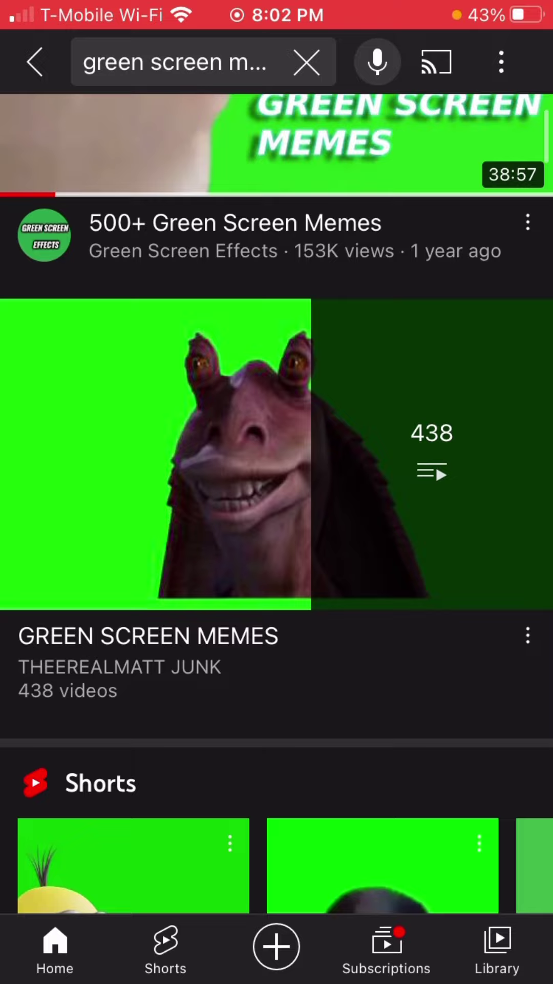
scroll(278, 492, "up", 2)
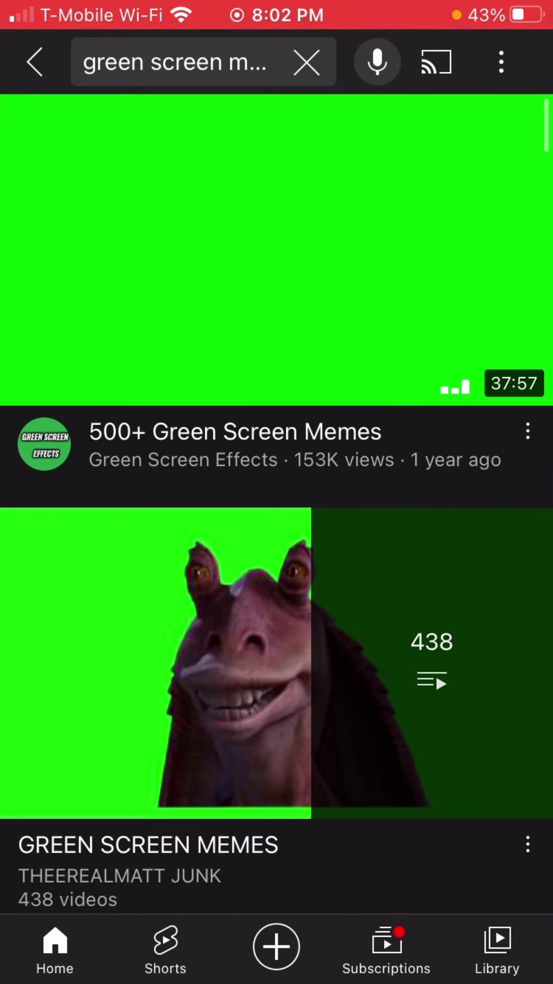
key("super")
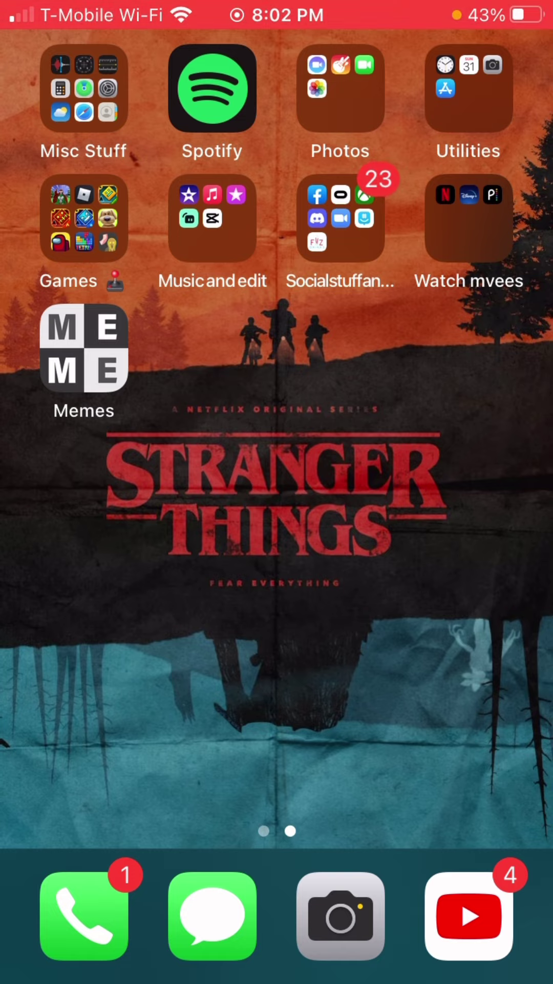
Launch CapCut from the Music and edit folder and load project 0731-01
left_click(212, 215)
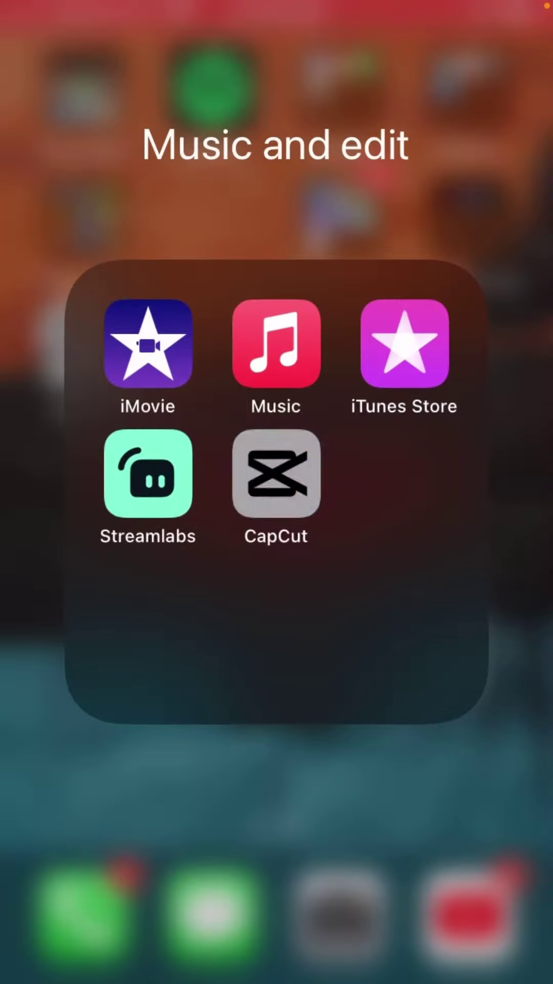
left_click(277, 472)
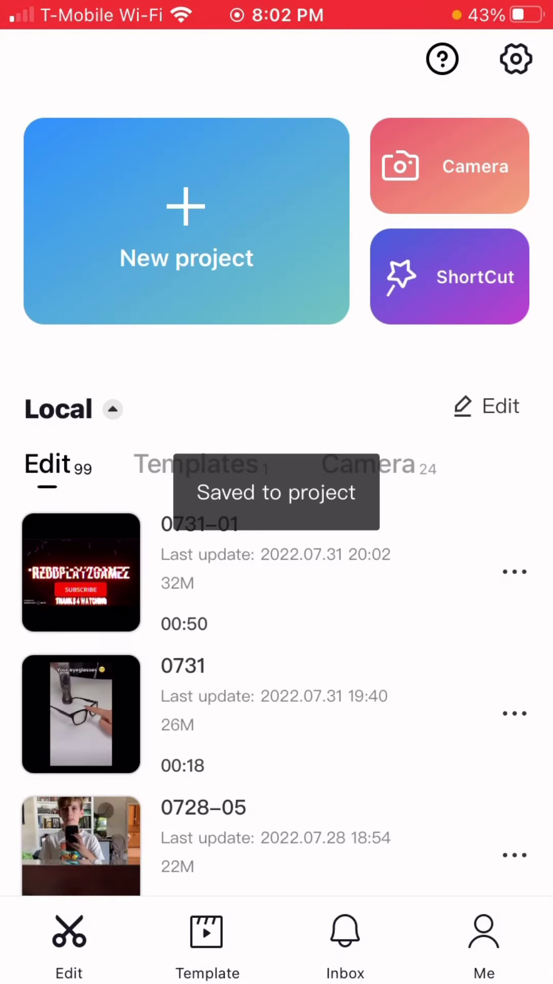
left_click(81, 573)
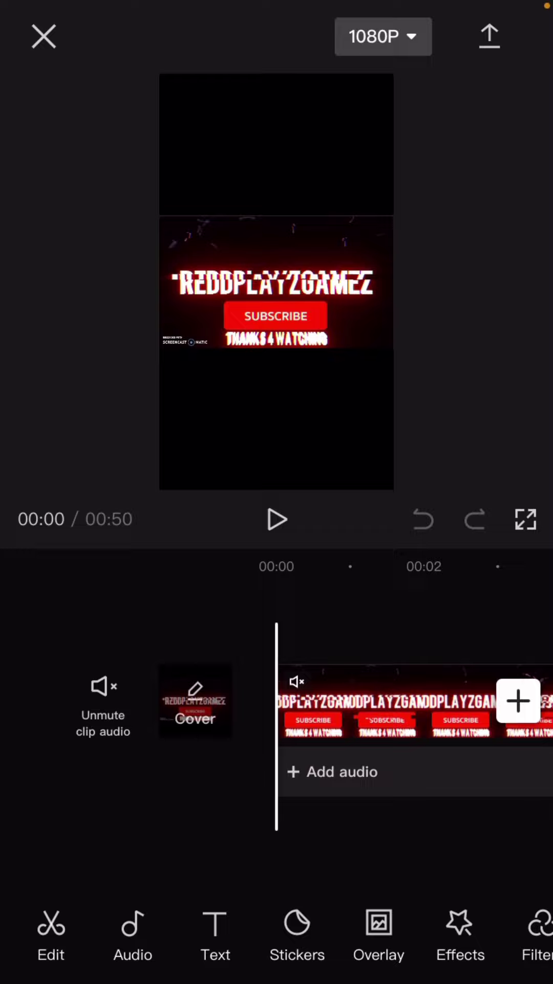
scroll(415, 708, "right", 10)
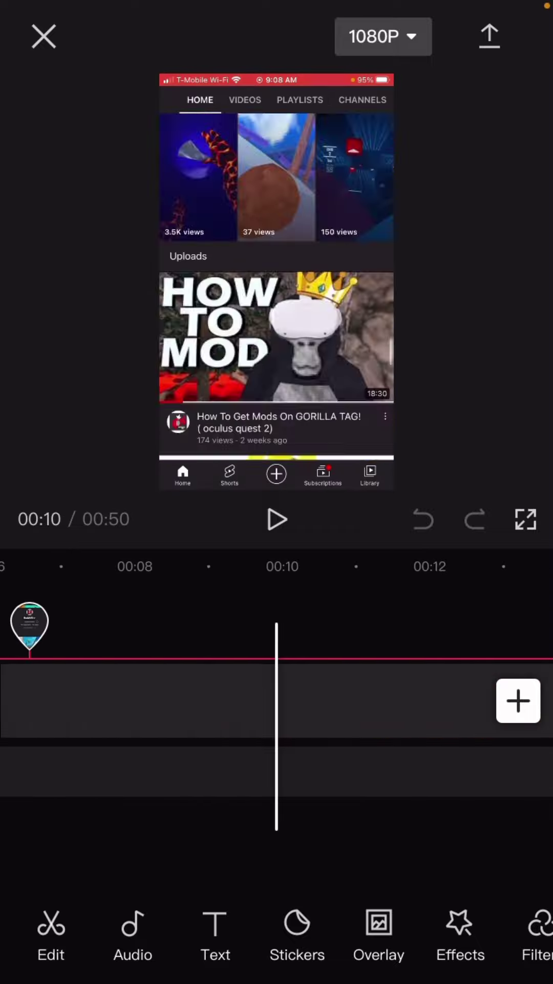
scroll(415, 707, "left", 10)
scroll(415, 707, "right", 5)
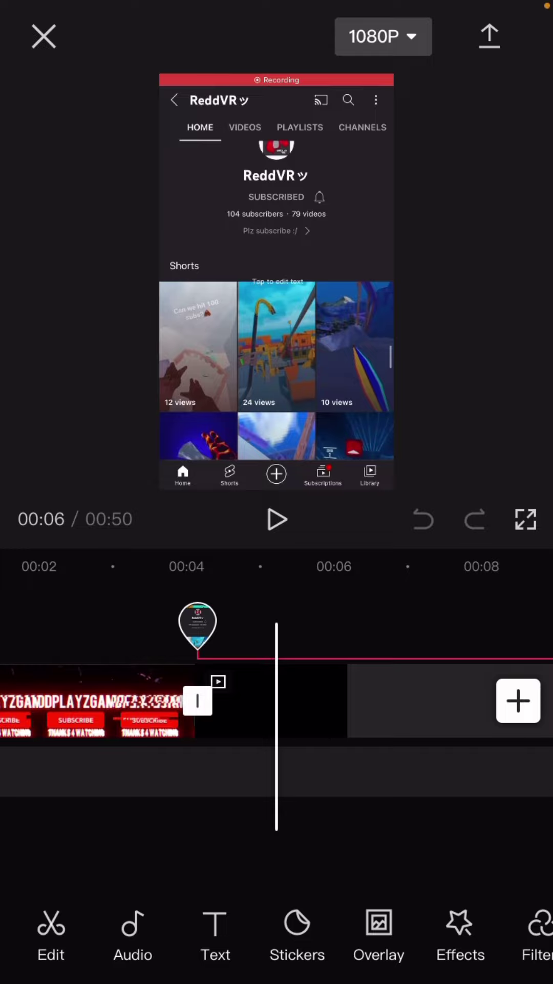
scroll(416, 707, "left", 5)
scroll(415, 708, "right", 7)
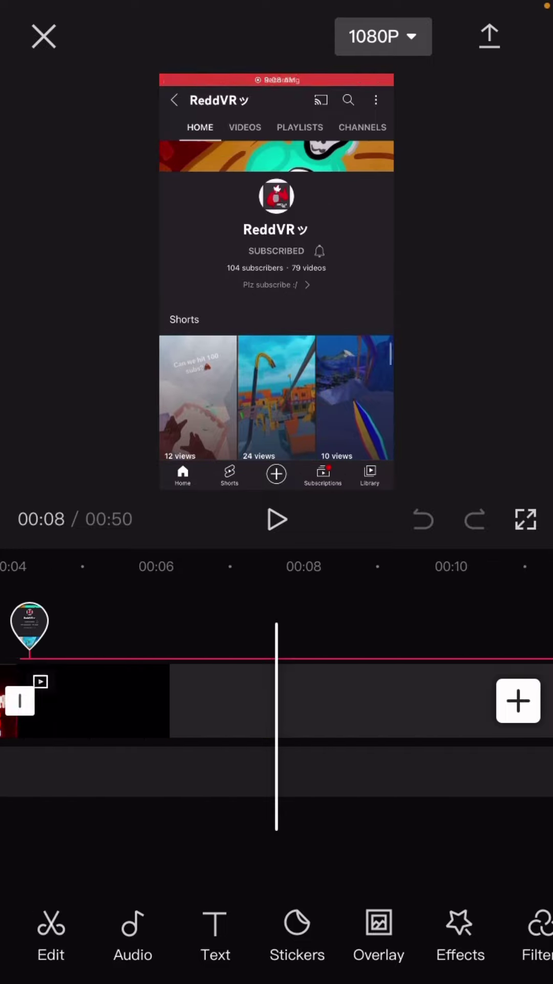
scroll(415, 707, "right", 3)
scroll(415, 708, "left", 8)
scroll(415, 707, "right", 5)
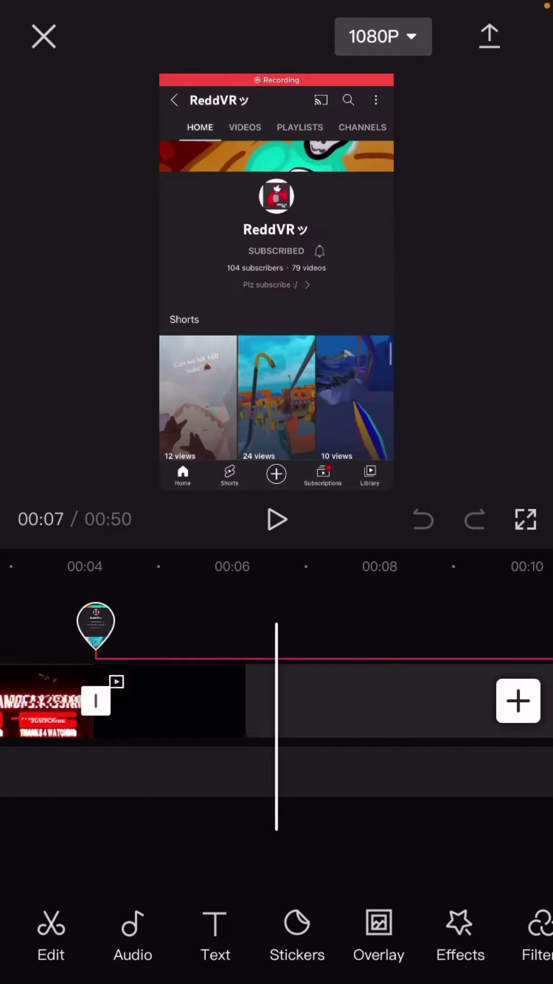
scroll(416, 708, "left", 3)
scroll(415, 707, "right", 2)
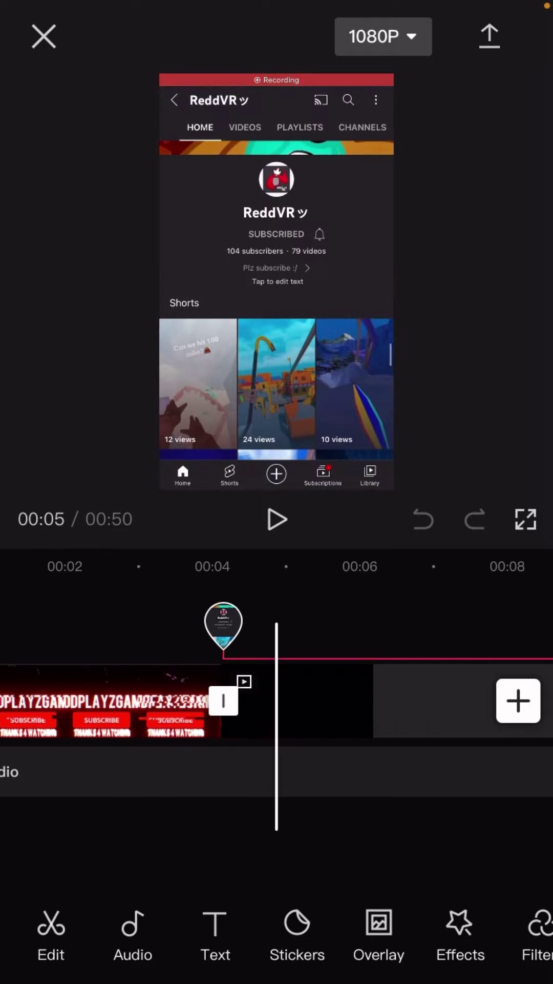
scroll(415, 708, "left", 3)
scroll(415, 707, "right", 5)
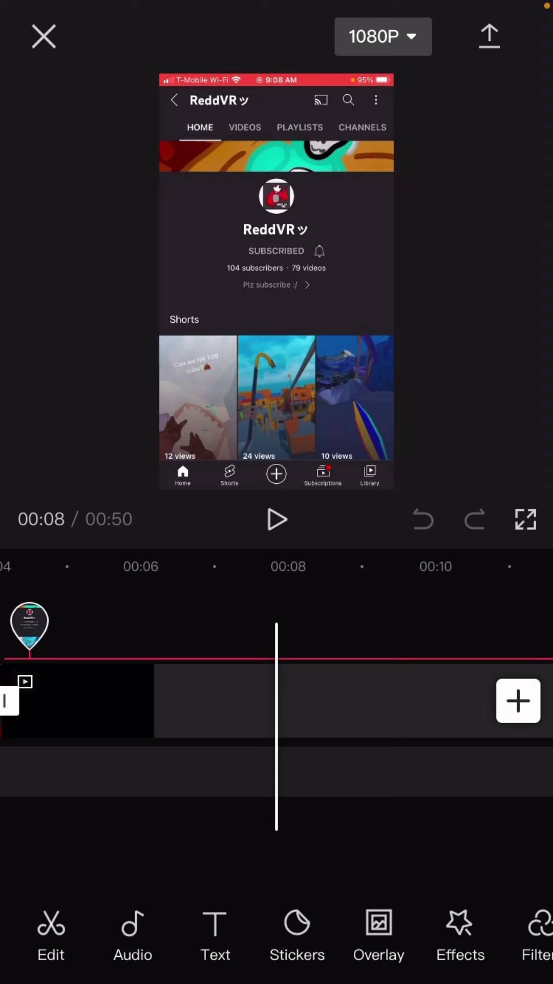
scroll(276, 699, "left", 1)
scroll(277, 700, "left", 2)
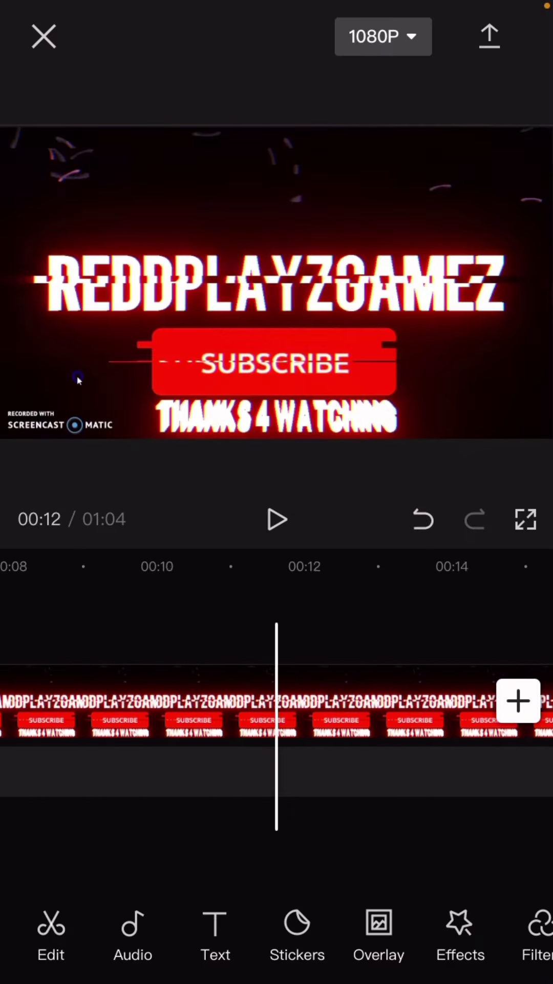
scroll(276, 700, "right", 1)
scroll(277, 700, "right", 5)
scroll(277, 700, "left", 4)
scroll(277, 699, "left", 2)
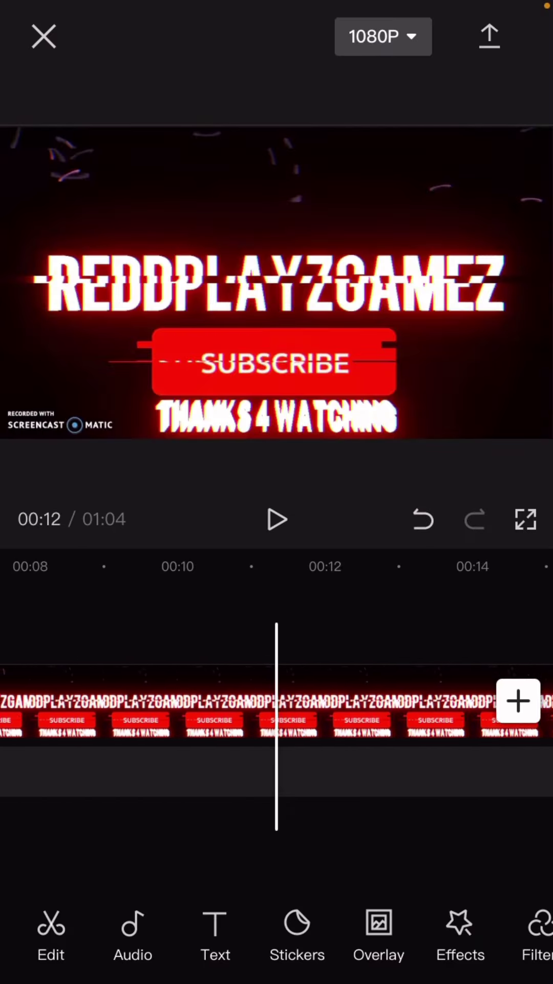
scroll(277, 699, "right", 2)
scroll(277, 700, "right", 4)
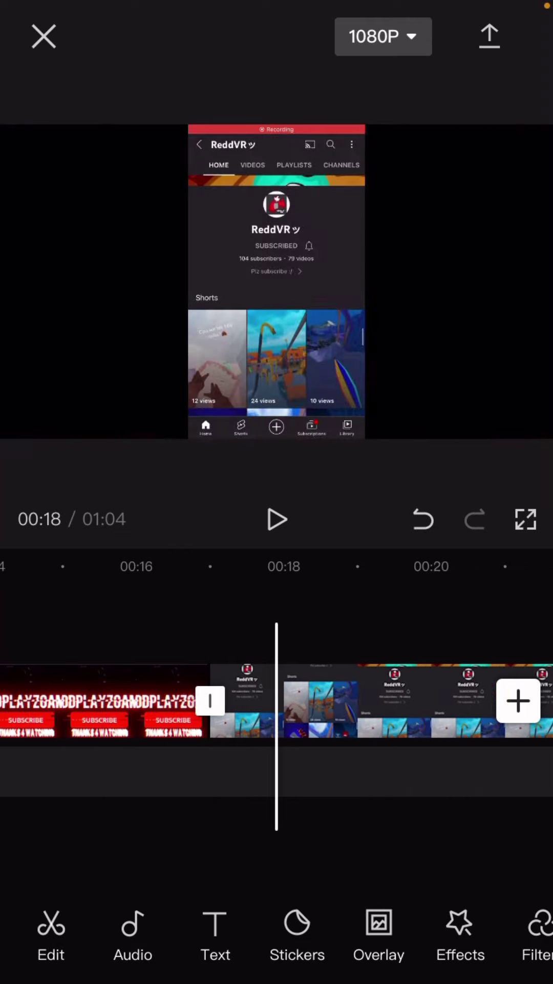
Select the ReddVR channel clip and move the red intro clip onto an overlay layer
left_click(385, 700)
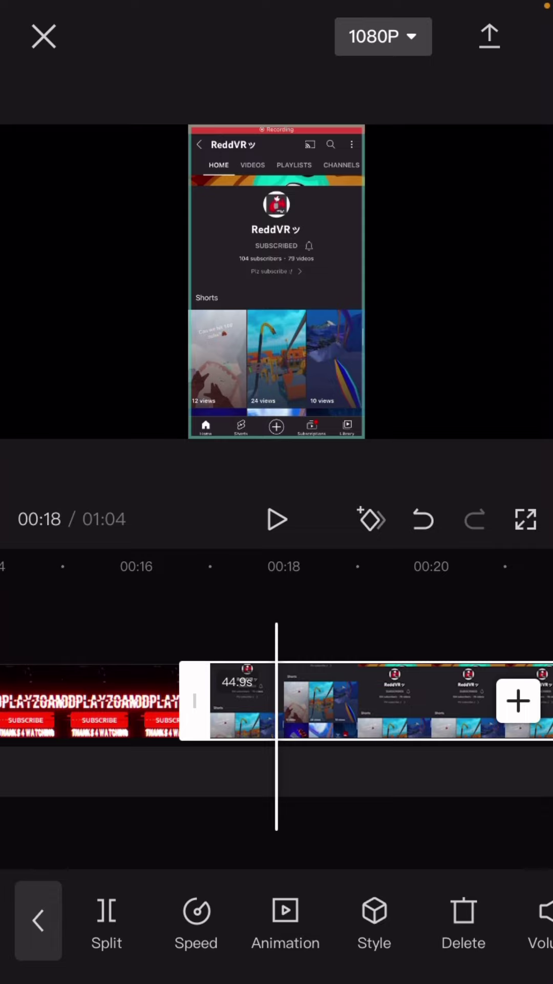
left_click_drag(461, 922, 192, 923)
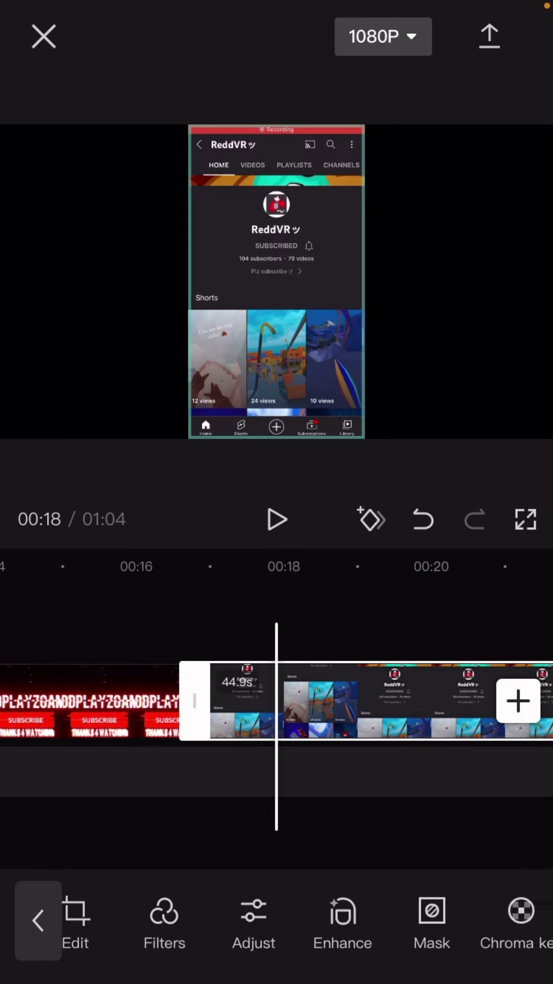
left_click(385, 700)
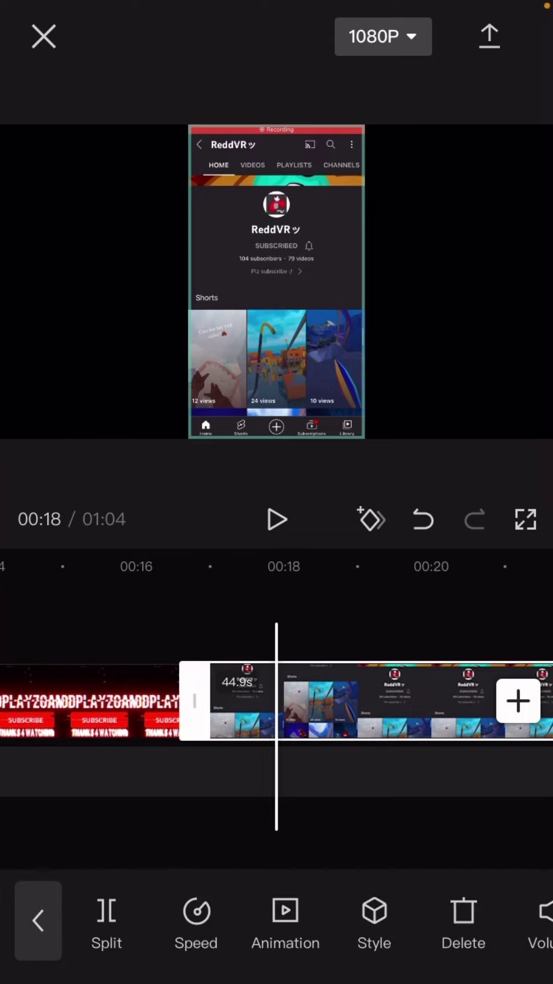
left_click_drag(461, 922, 192, 923)
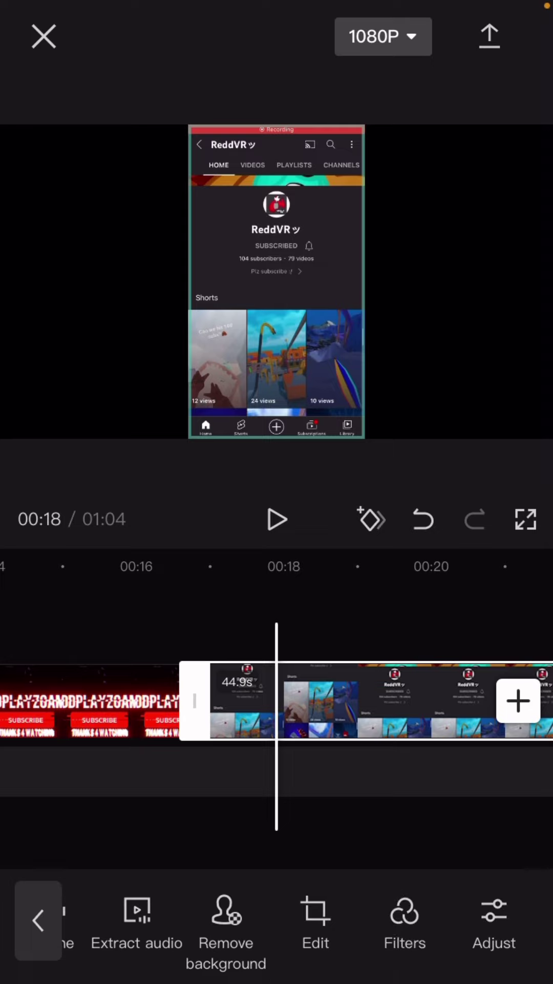
left_click_drag(384, 923, 293, 923)
left_click_drag(385, 923, 231, 923)
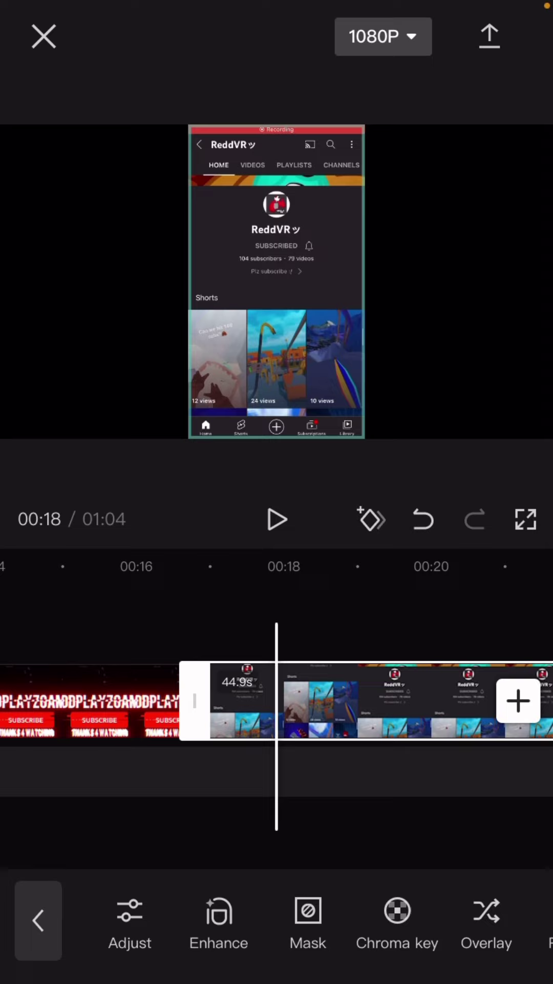
left_click(486, 922)
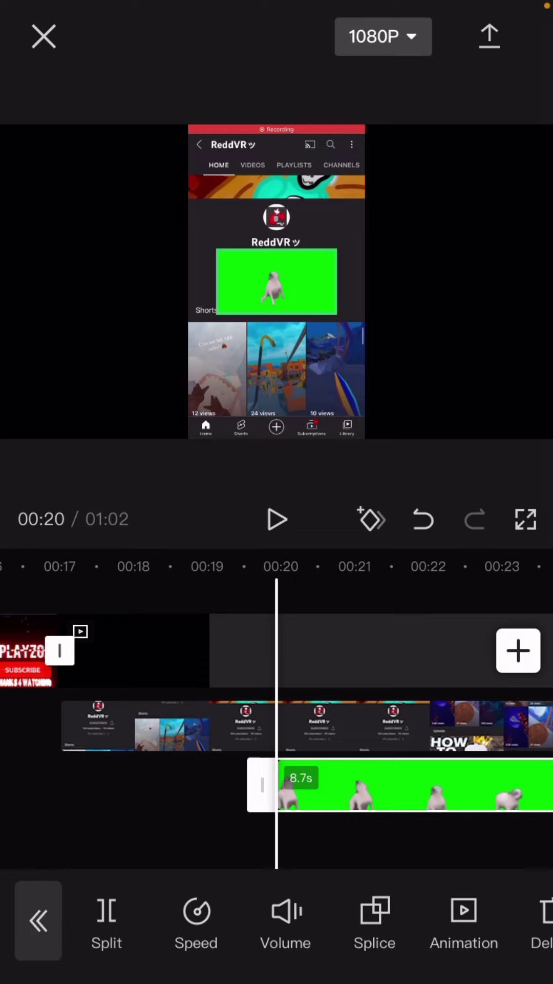
Bring up the Chroma key settings for the green dog overlay clip
left_click_drag(461, 922, 193, 923)
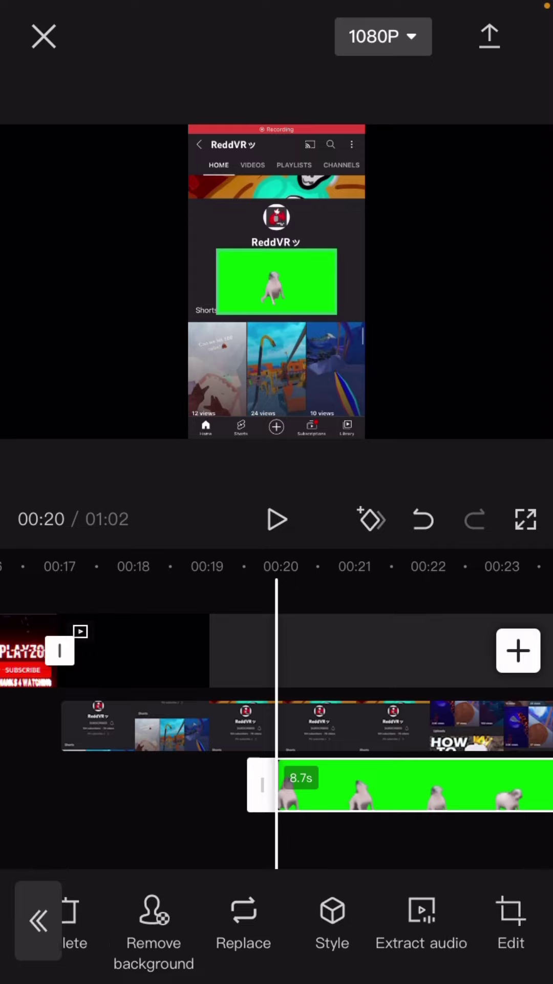
left_click_drag(423, 922, 193, 923)
left_click_drag(384, 922, 292, 922)
mouse_move(347, 922)
left_mouse_down()
mouse_move(205, 922)
mouse_move(236, 922)
left_mouse_up()
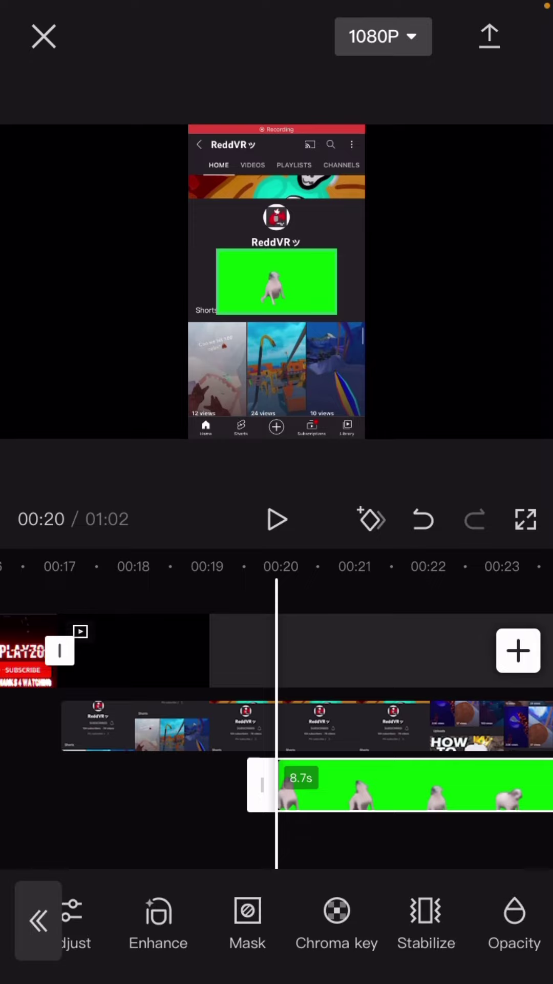
left_click(337, 922)
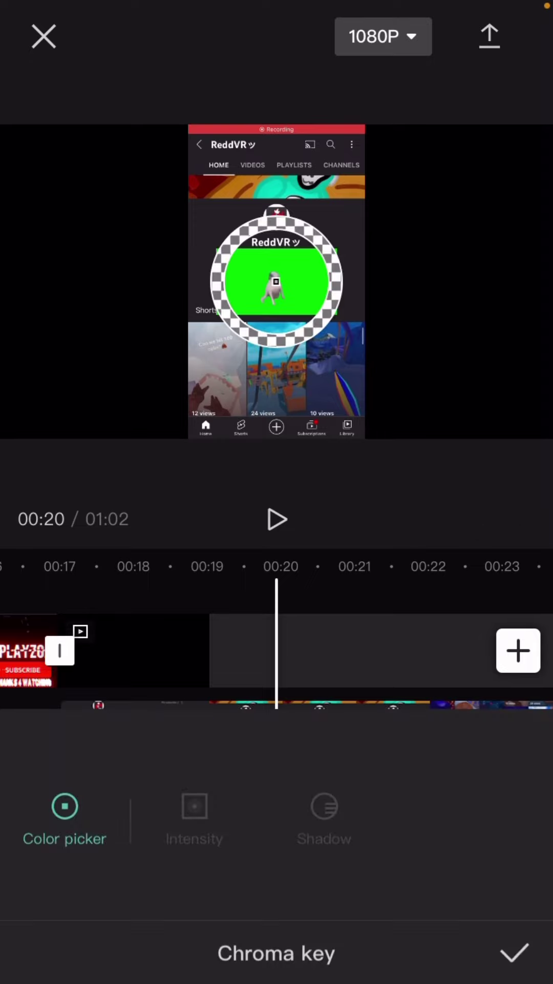
left_click(515, 954)
left_click(415, 784)
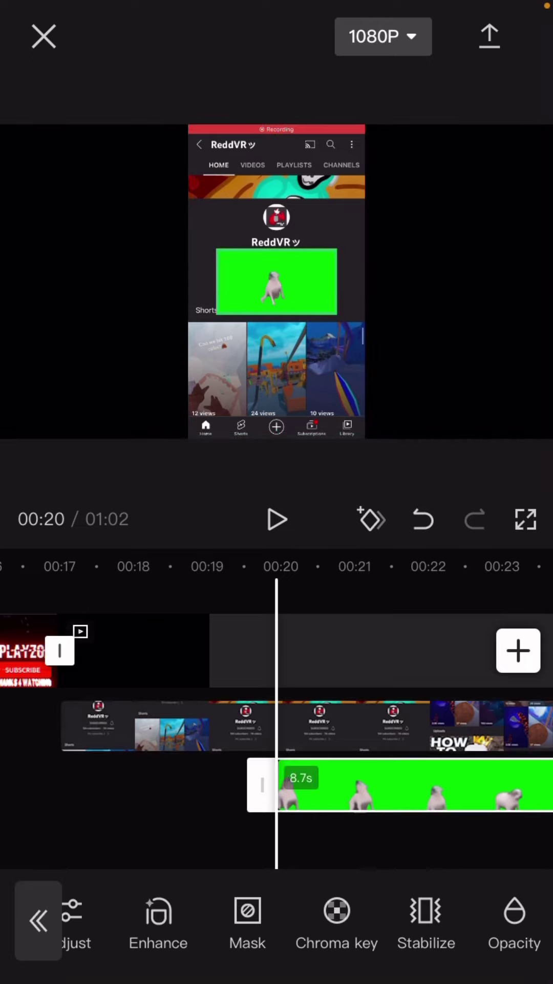
left_click(337, 922)
Sample the green background and set keying intensity to 100 to erase it
left_click_drag(276, 281, 310, 282)
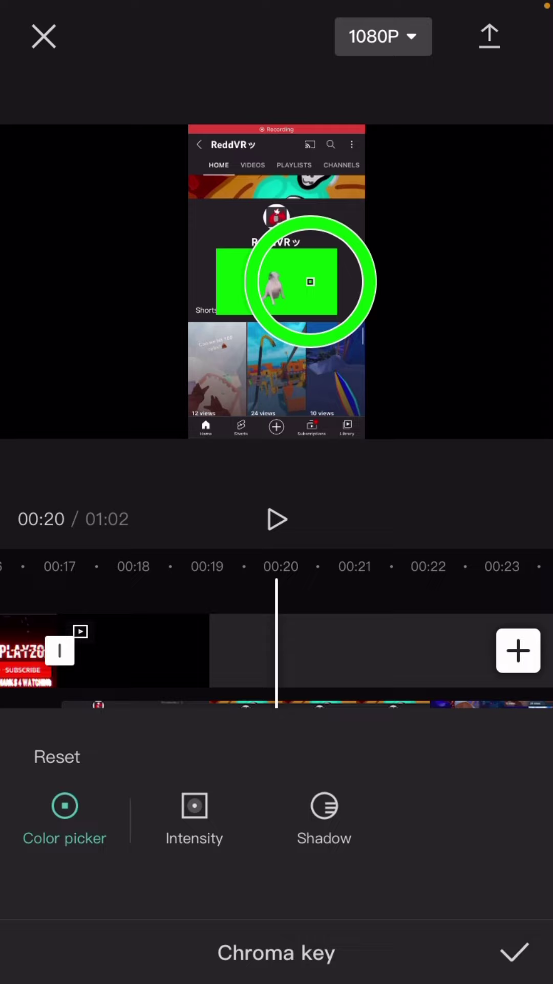
left_click(194, 816)
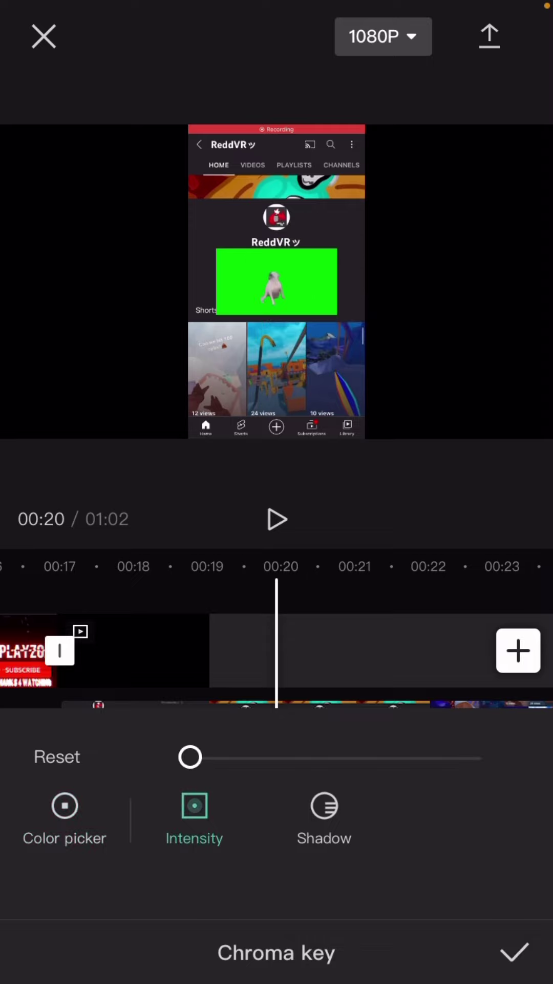
left_click_drag(190, 758, 483, 757)
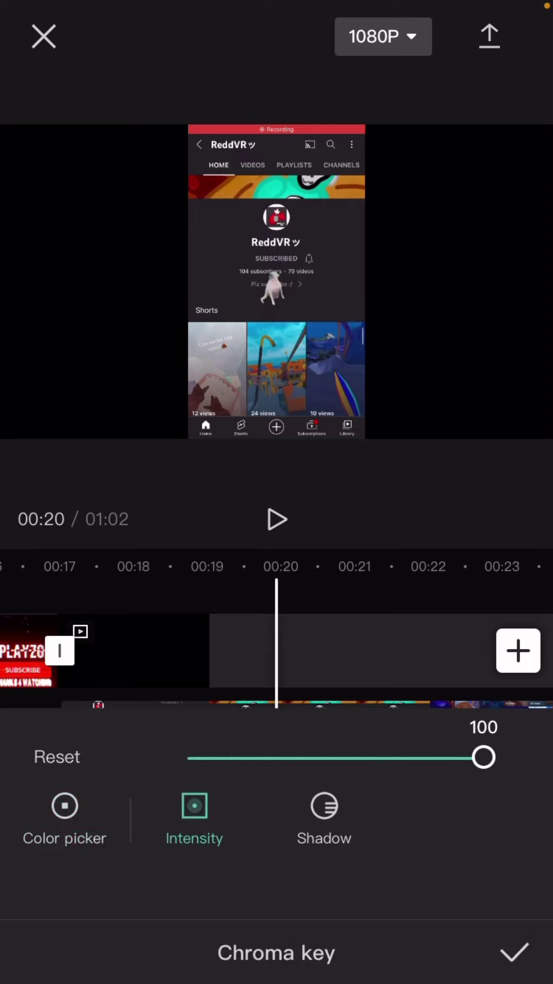
left_click(514, 952)
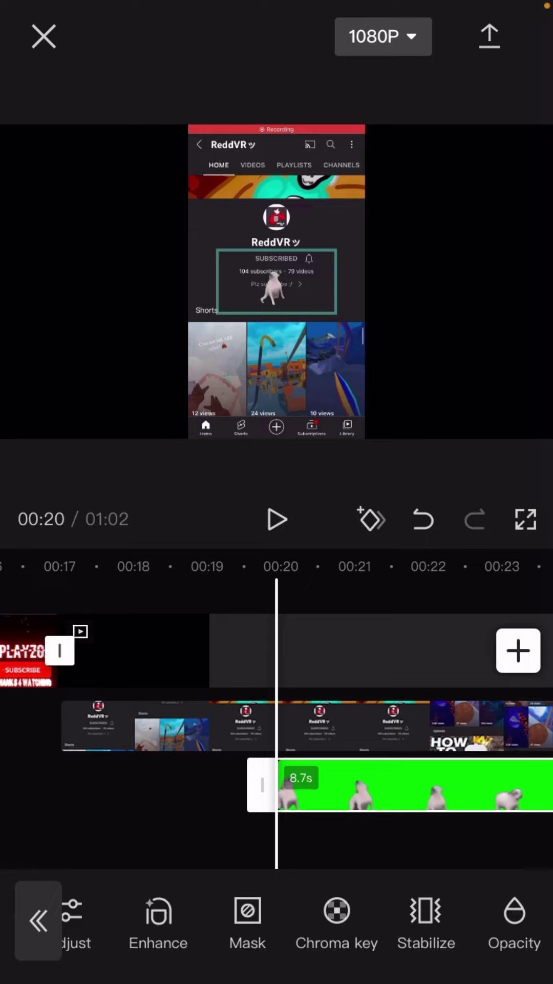
Resize the dog overlay in the preview and mute the channel recording's original audio
left_click_drag(336, 314, 429, 363)
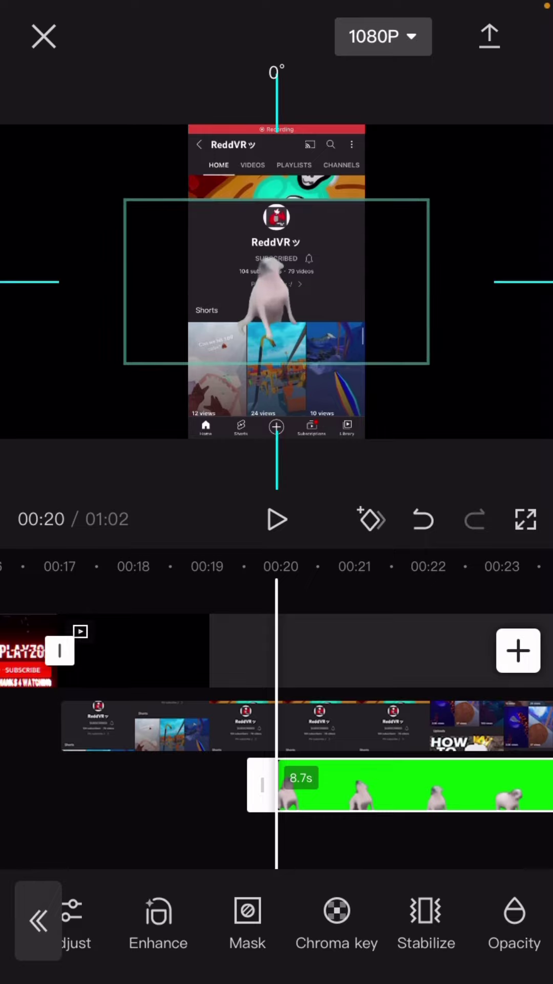
left_click_drag(430, 363, 343, 316)
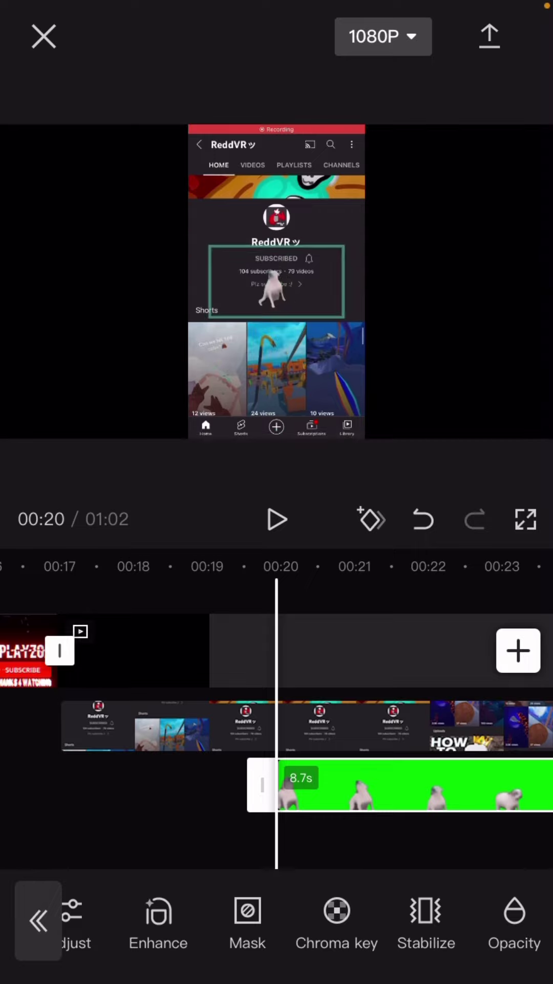
left_click_drag(230, 730, 308, 731)
mouse_move(153, 731)
left_mouse_down()
mouse_move(462, 730)
mouse_move(77, 730)
left_mouse_up()
left_click(130, 638)
Play the edit around 00:20 to watch the dog over the ReddVR channel page
left_click(384, 726)
left_click(277, 519)
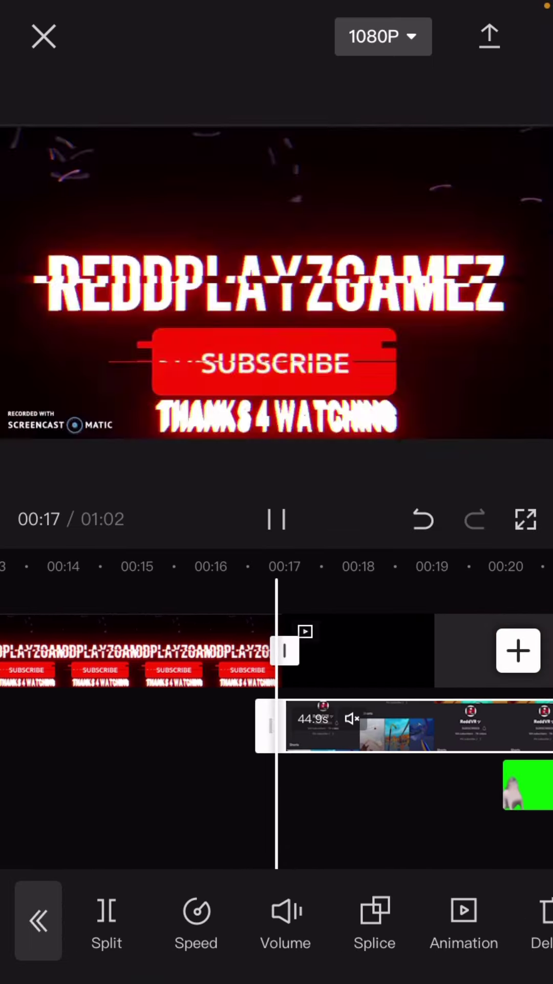
left_click(277, 839)
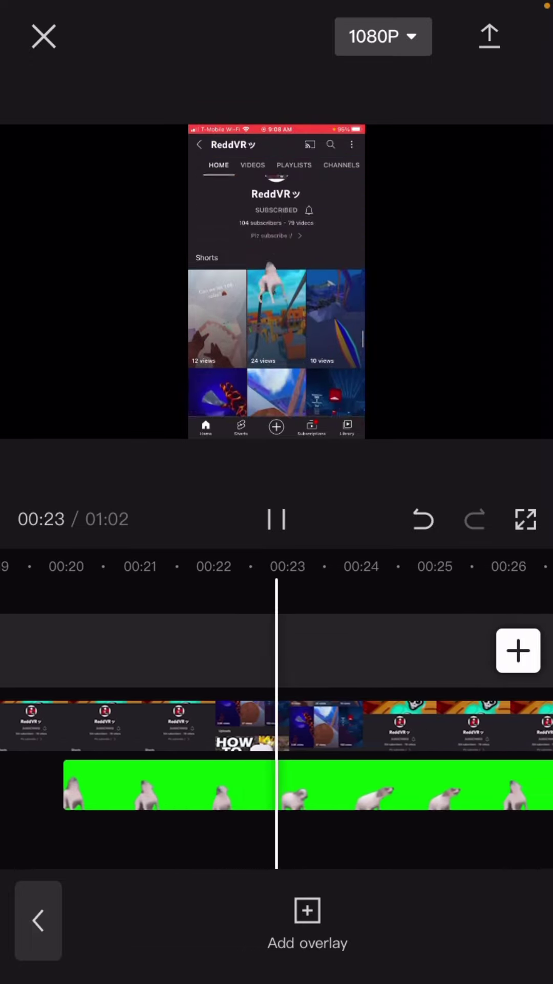
left_click_drag(115, 723, 500, 723)
mouse_move(461, 723)
left_mouse_down()
mouse_move(231, 723)
mouse_move(317, 723)
mouse_move(243, 722)
left_mouse_up()
left_click(400, 785)
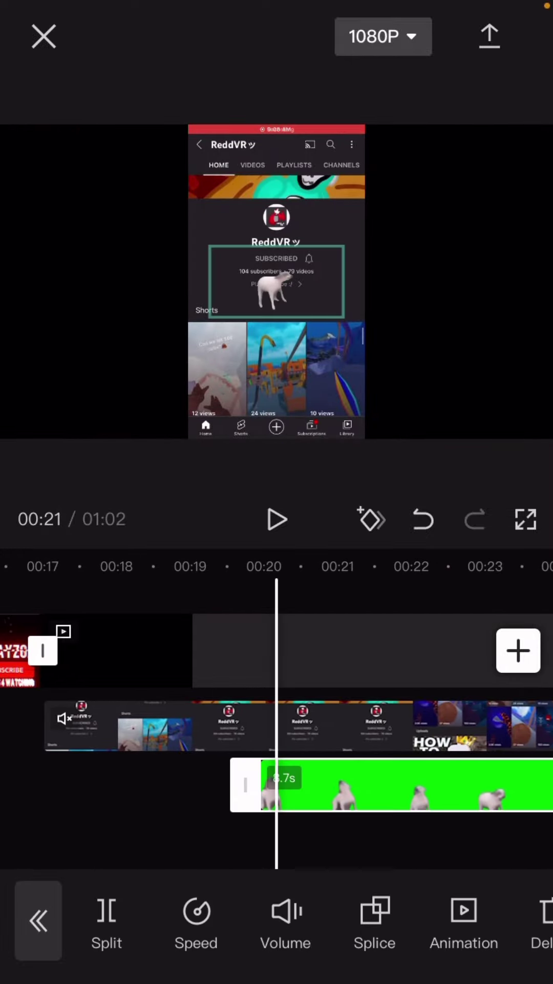
left_click(285, 922)
left_click(516, 929)
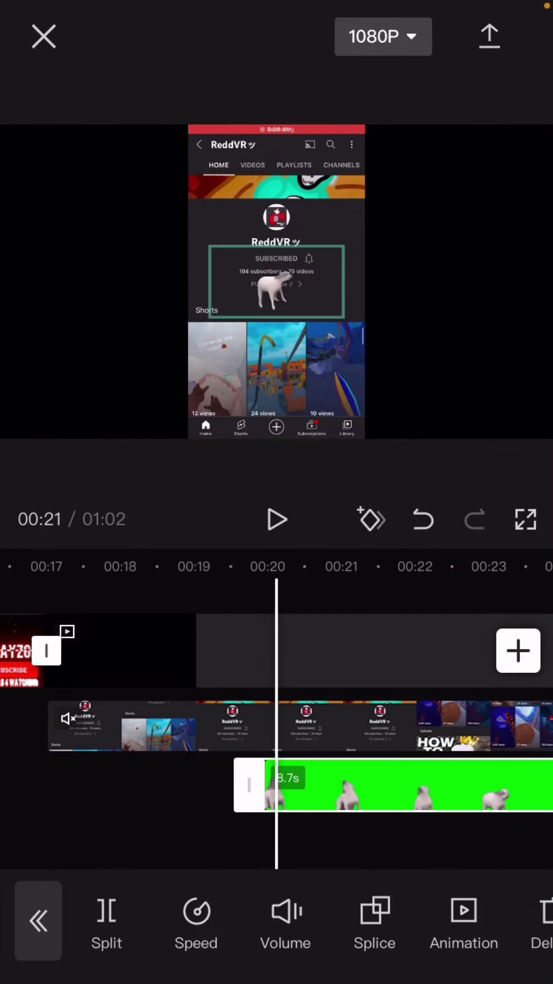
left_click_drag(277, 839, 423, 838)
mouse_move(346, 730)
left_mouse_down()
mouse_move(276, 730)
mouse_move(345, 730)
left_mouse_up()
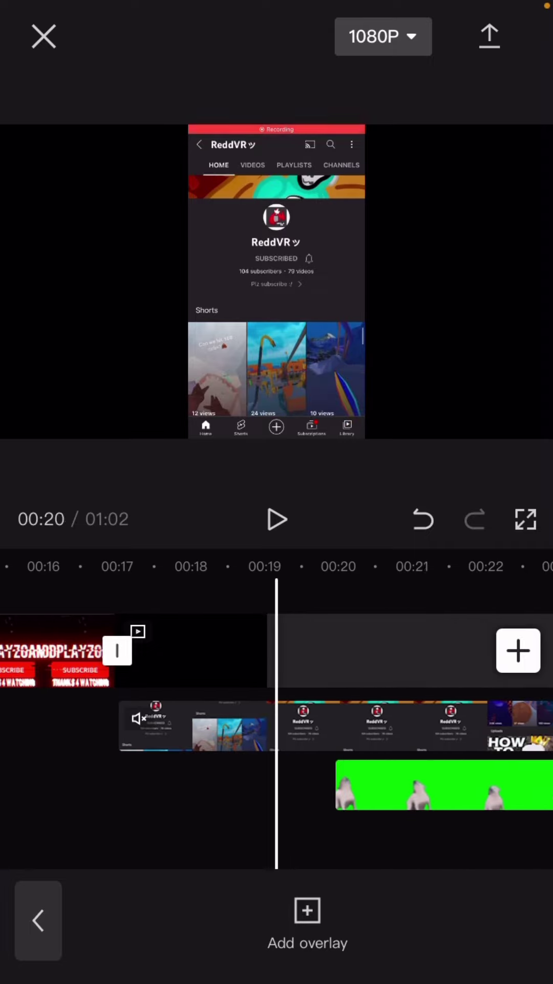
left_click_drag(307, 731, 204, 730)
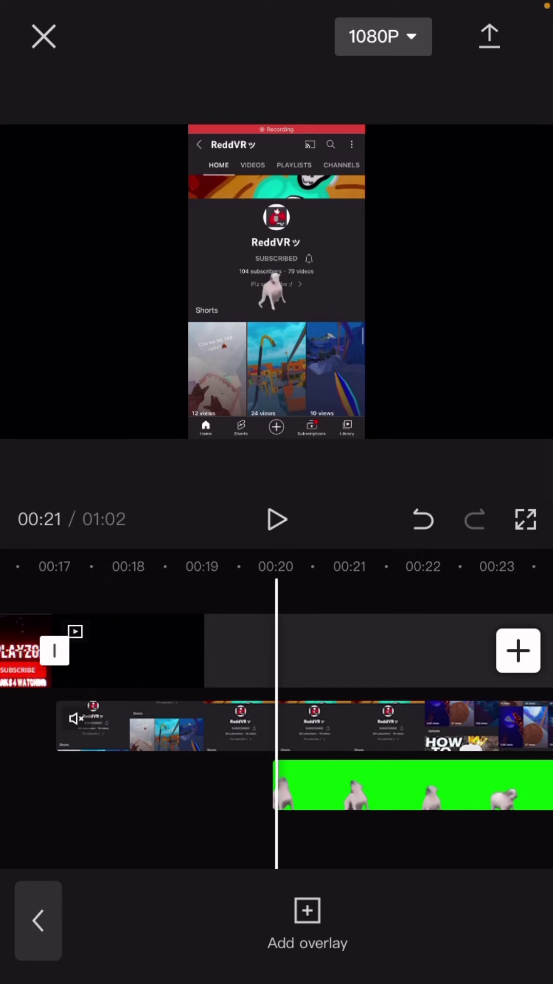
left_click_drag(330, 731, 276, 730)
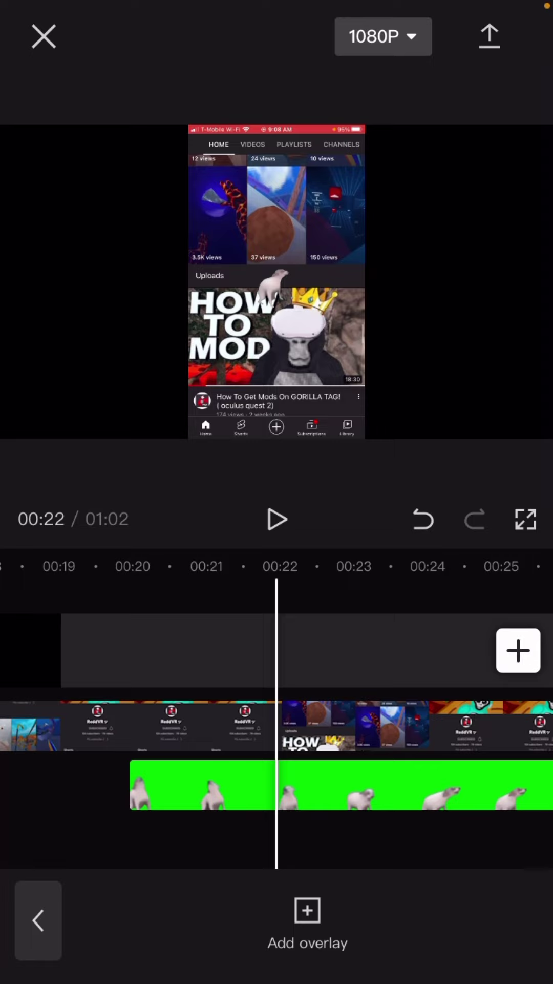
mouse_move(193, 730)
left_mouse_down()
mouse_move(400, 730)
mouse_move(308, 730)
mouse_move(393, 731)
left_mouse_up()
left_click_drag(331, 730, 264, 731)
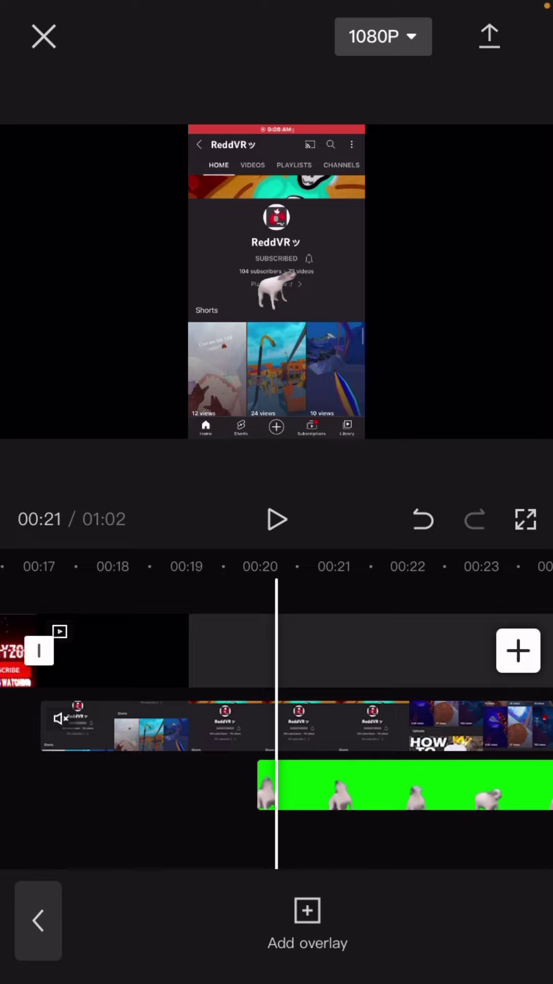
left_click_drag(153, 731, 449, 731)
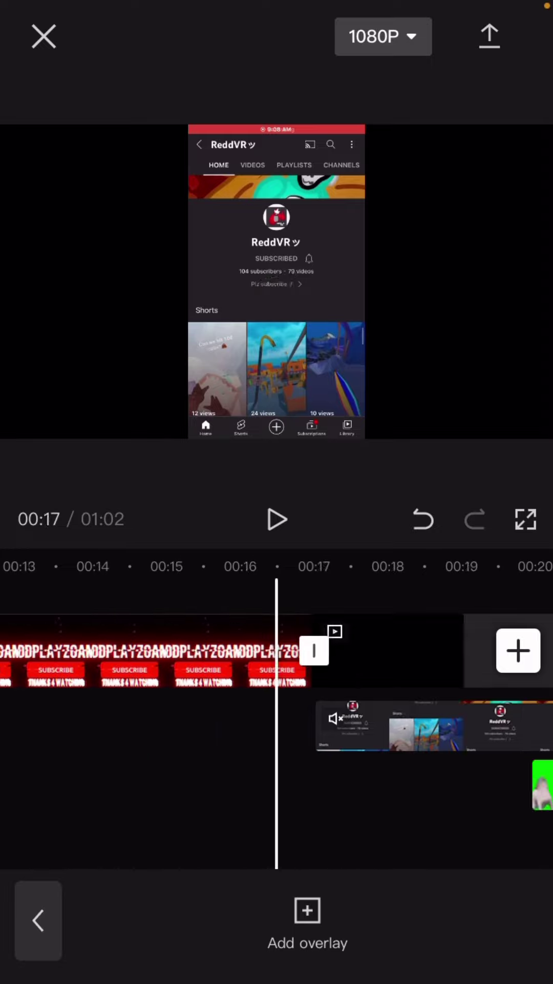
mouse_move(78, 730)
left_mouse_down()
mouse_move(538, 731)
mouse_move(77, 731)
left_mouse_up()
left_click_drag(424, 731, 128, 731)
left_click_drag(278, 731, 503, 731)
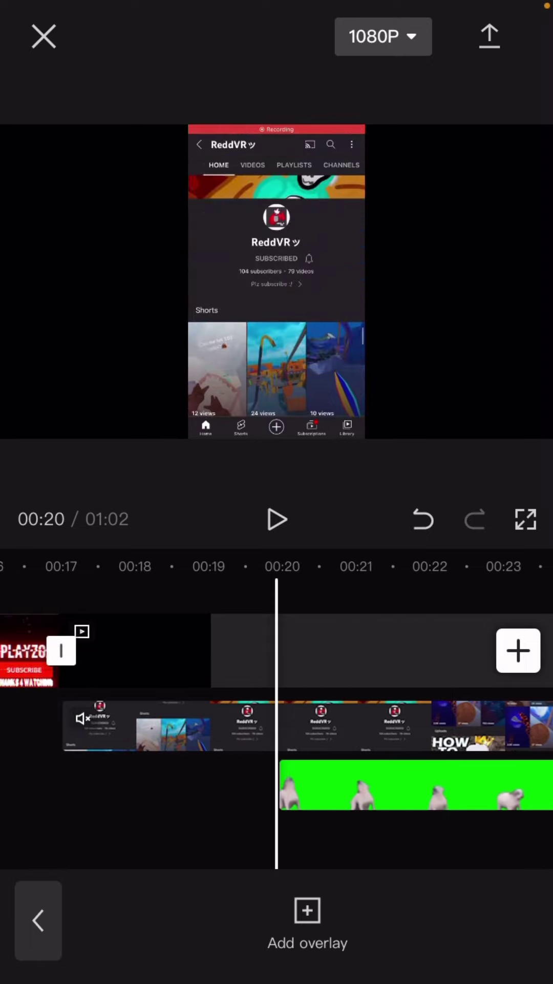
left_click(38, 920)
mouse_move(232, 700)
left_mouse_down()
mouse_move(414, 700)
mouse_move(163, 700)
left_mouse_up()
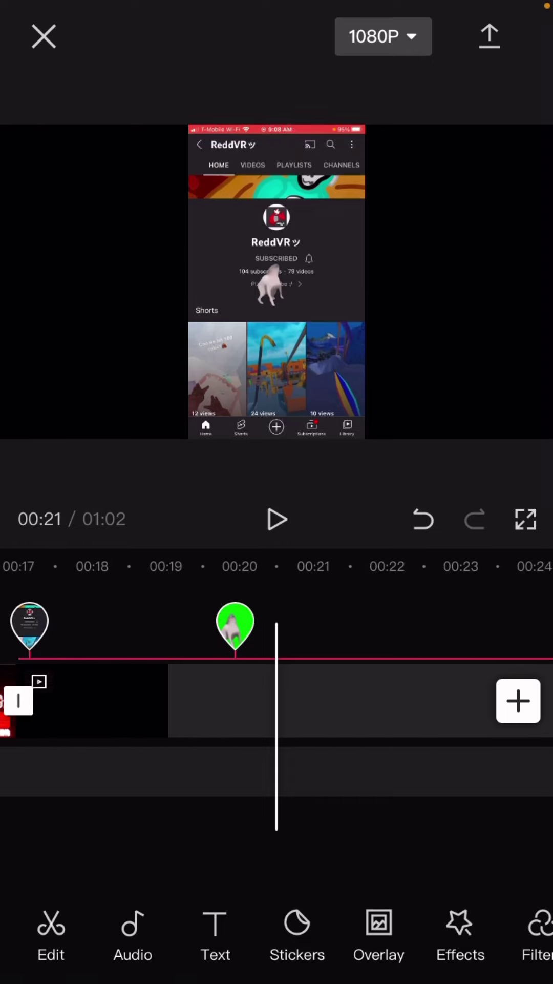